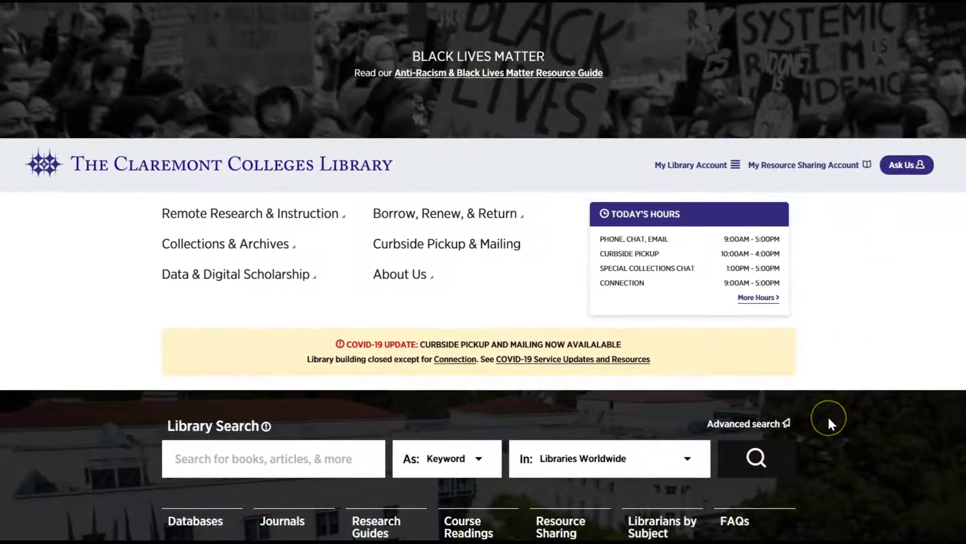
- Open Advanced Search and enter 'Algorithms' as the Title term and the author's surname as Author
{"action": "scroll", "coordinate": [829, 416], "scroll_direction": "down", "scroll_amount": 2}
{"action": "scroll", "coordinate": [826, 423], "scroll_direction": "down", "scroll_amount": 2}
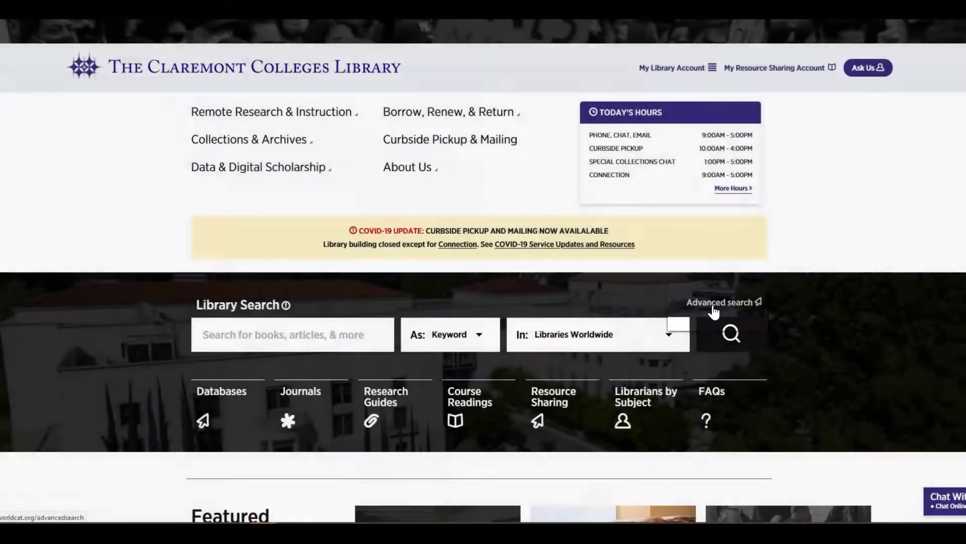
{"action": "left_click", "coordinate": [713, 308]}
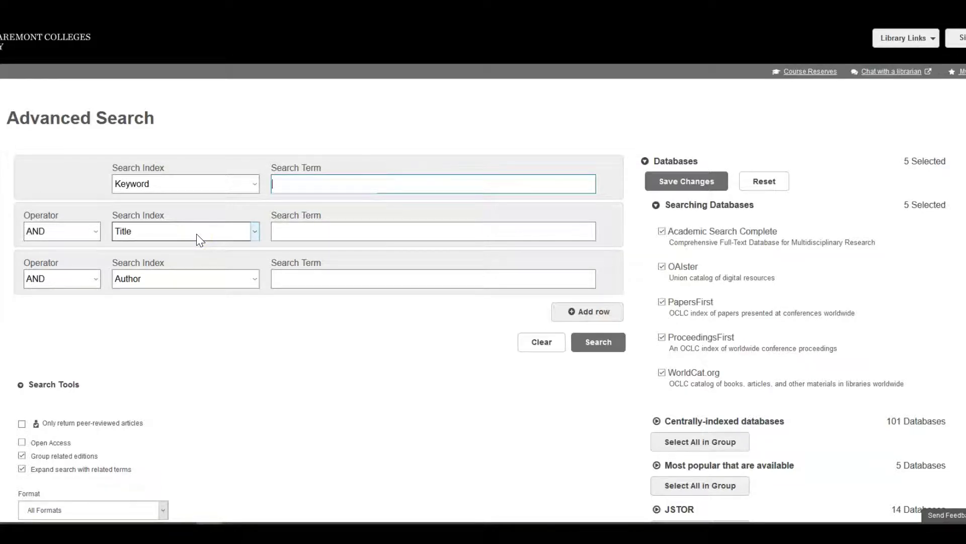
{"action": "left_click", "coordinate": [289, 233]}
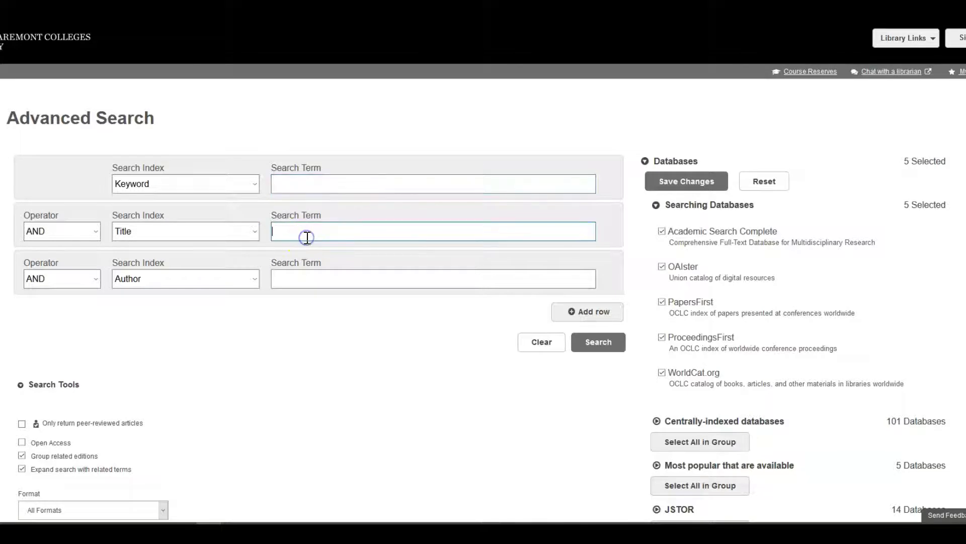
{"action": "type", "text": "Algorith"}
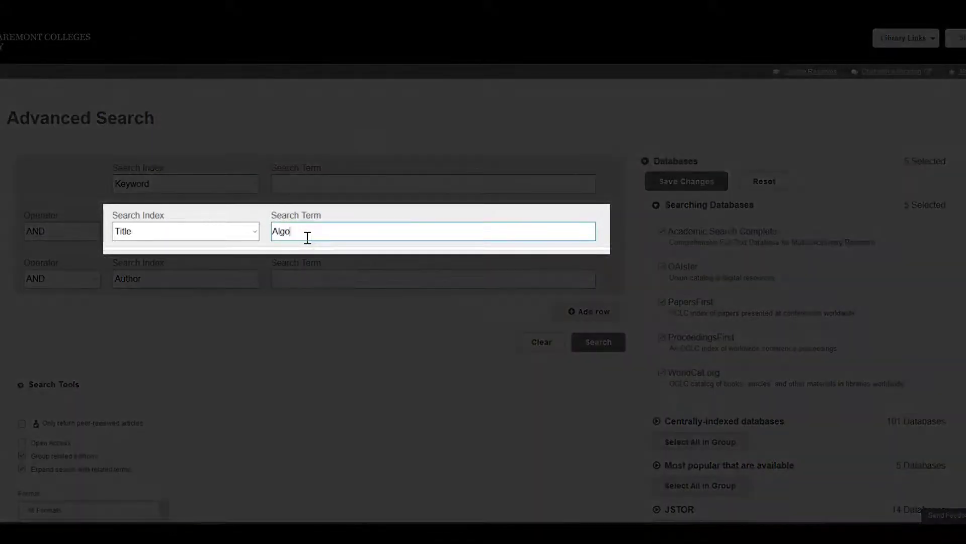
{"action": "type", "text": "ms"}
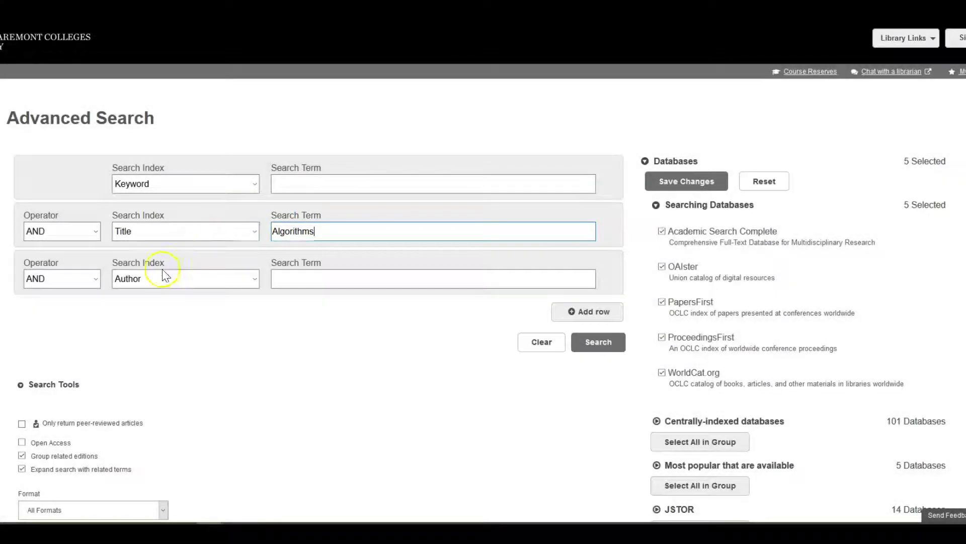
{"action": "left_click", "coordinate": [287, 281]}
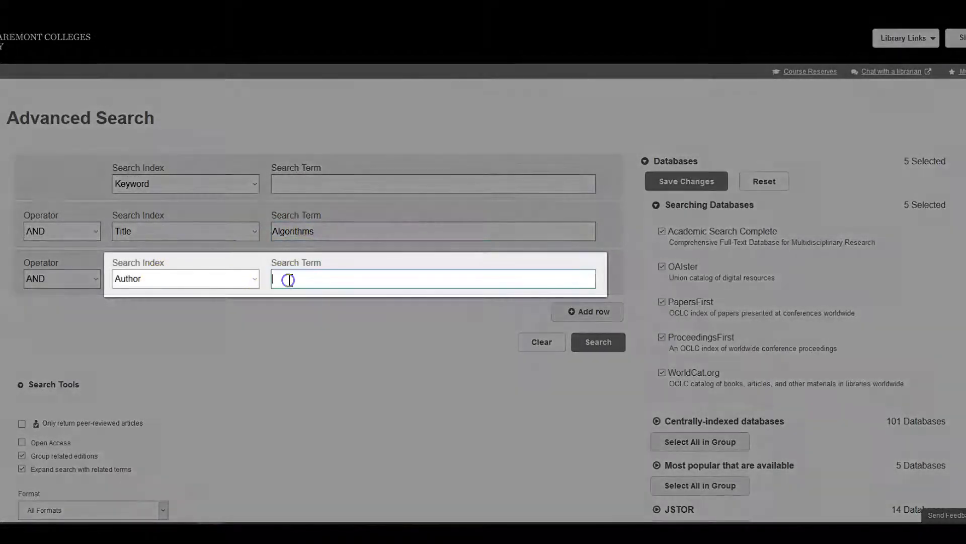
{"action": "type", "text": "Noble"}
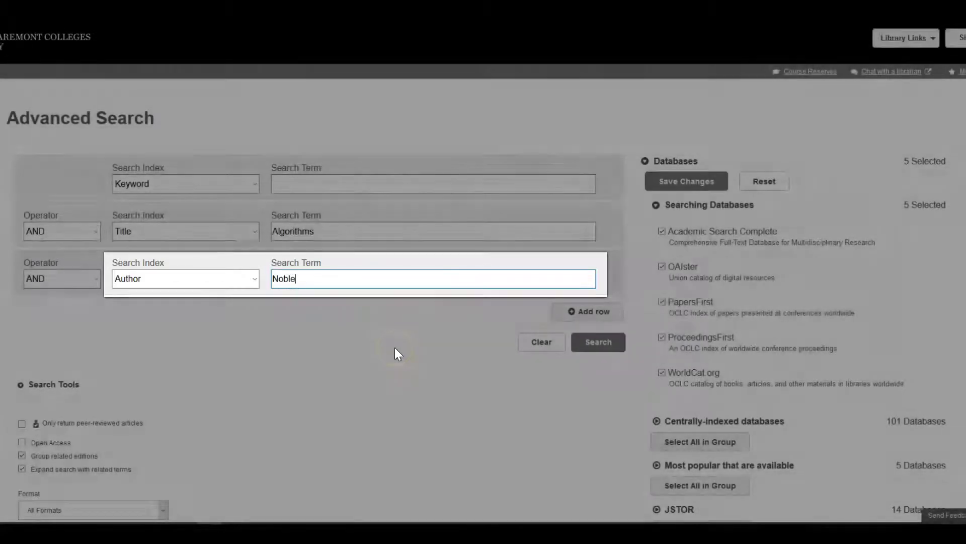
- Limit the search to Format Book, held by The Claremont Colleges
{"action": "scroll", "coordinate": [297, 352], "scroll_direction": "down", "scroll_amount": 4}
{"action": "scroll", "coordinate": [297, 353], "scroll_direction": "down", "scroll_amount": 2}
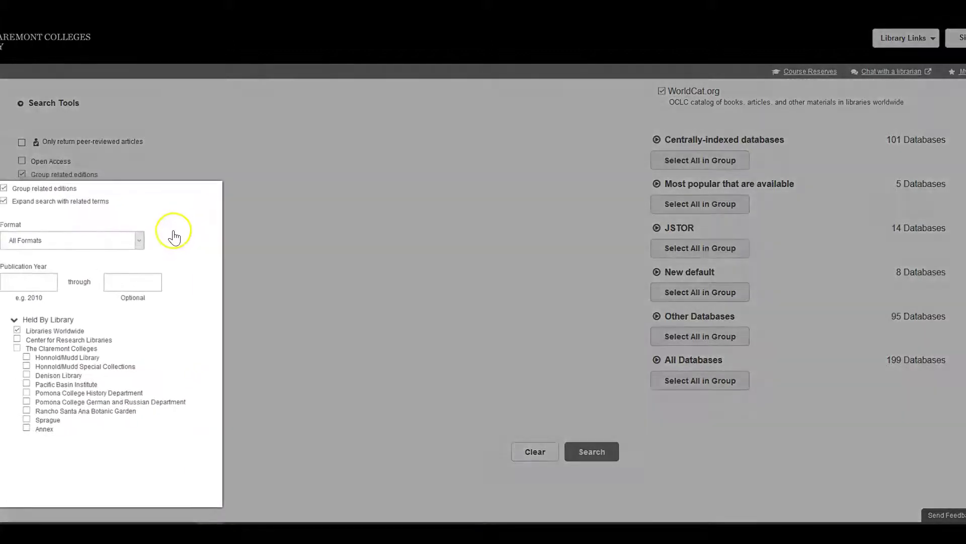
{"action": "left_click", "coordinate": [139, 240]}
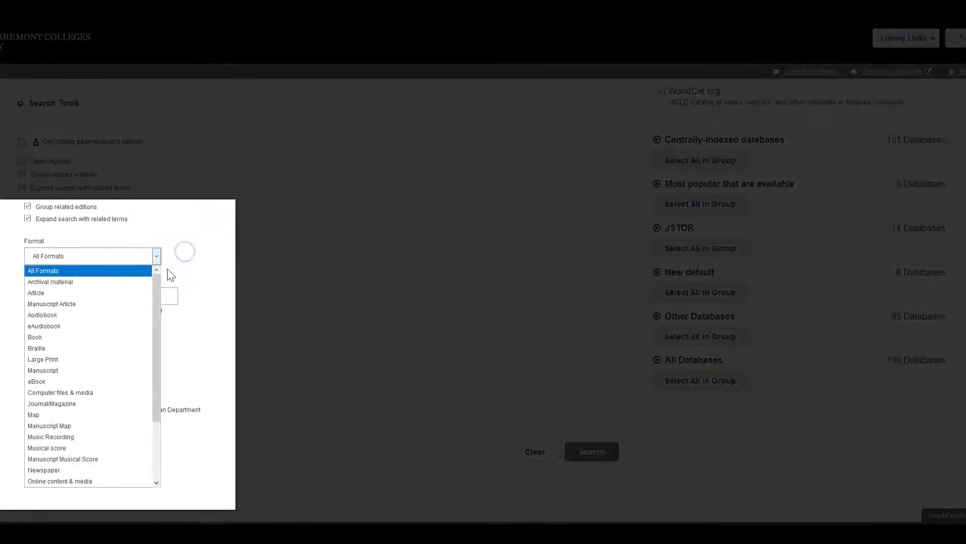
{"action": "left_click", "coordinate": [119, 338]}
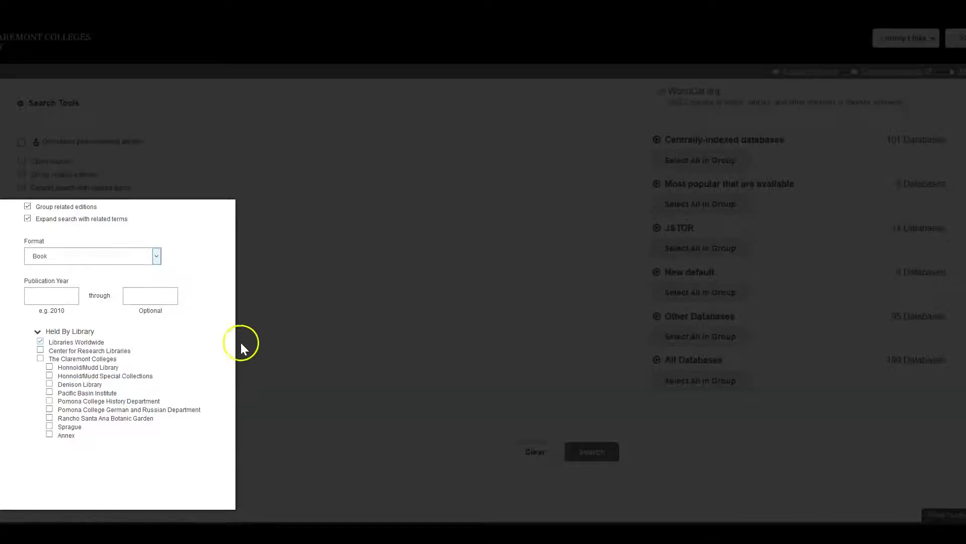
{"action": "scroll", "coordinate": [247, 340], "scroll_direction": "down", "scroll_amount": 1}
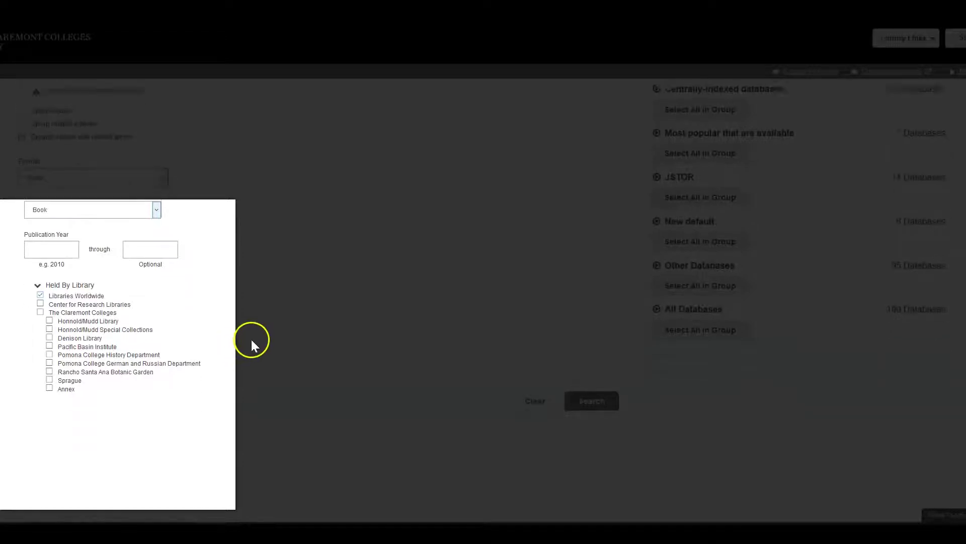
{"action": "left_click", "coordinate": [74, 307]}
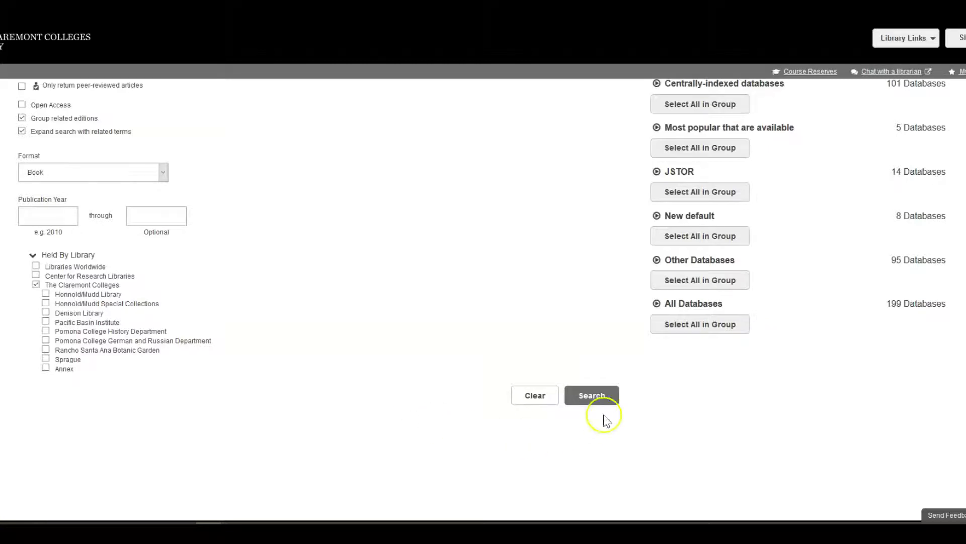
- Run the Algorithms title and author book search
{"action": "left_click", "coordinate": [604, 395]}
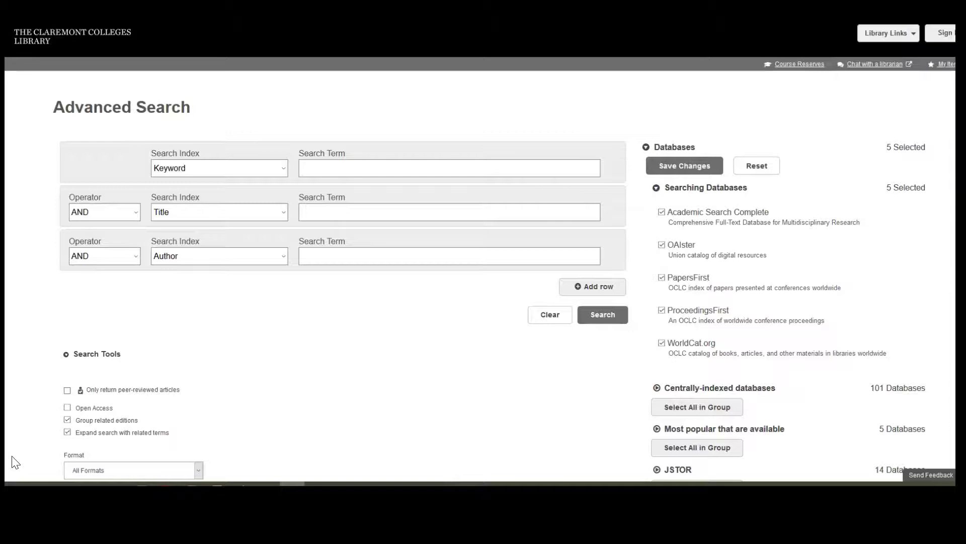
- Enter keyword 'algorithm' in row one and make row two a Keyword search for 'bias OR discrimination'
{"action": "left_click", "coordinate": [318, 168]}
{"action": "type", "text": "alg"}
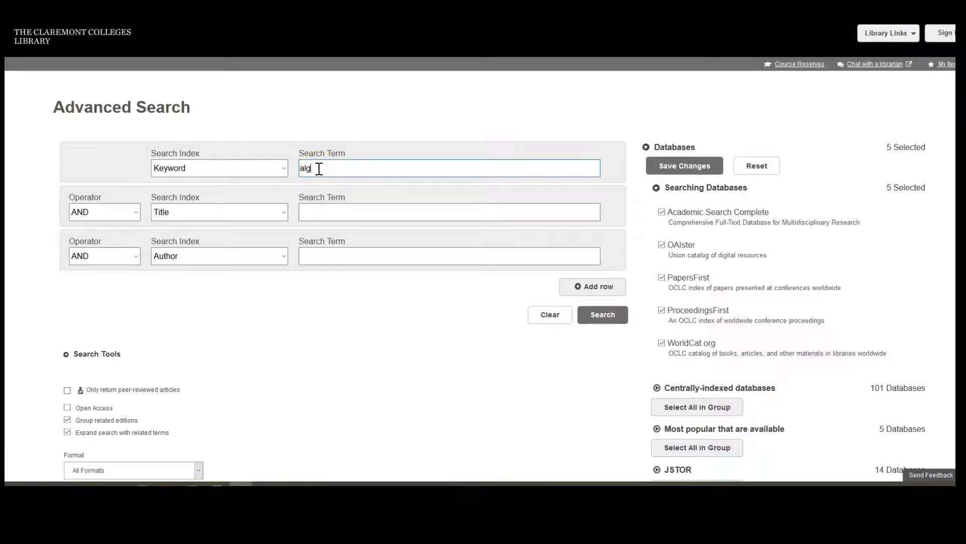
{"action": "type", "text": "orithm"}
{"action": "left_click", "coordinate": [193, 214]}
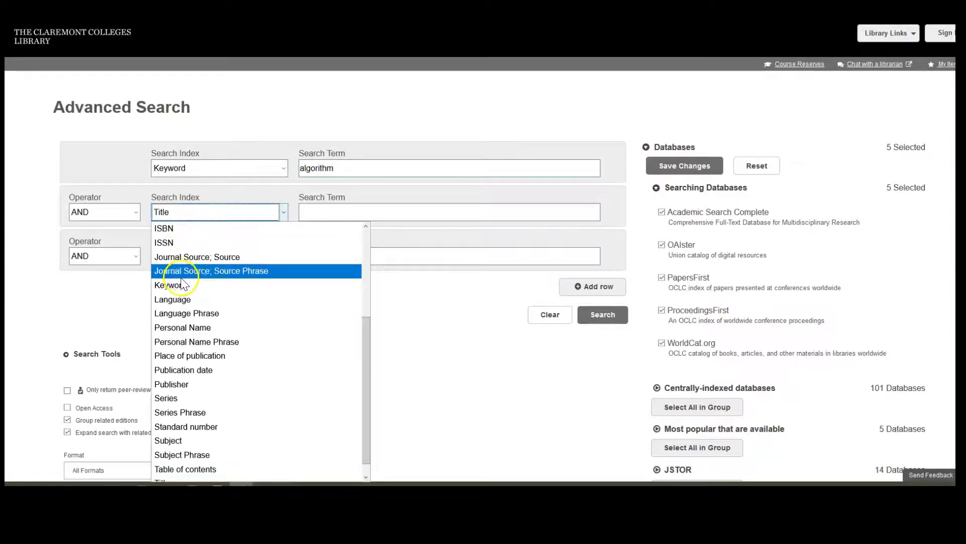
{"action": "left_click", "coordinate": [180, 287]}
{"action": "left_click", "coordinate": [332, 215]}
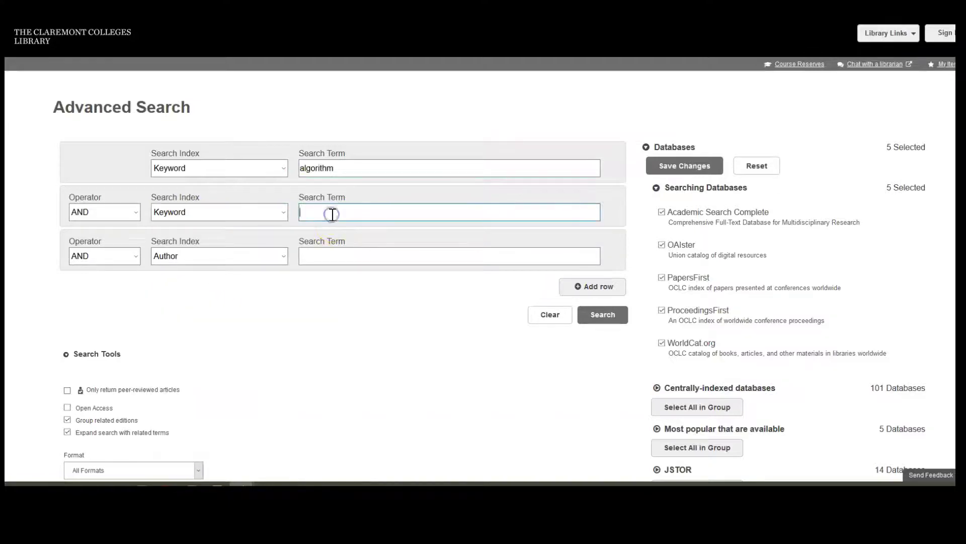
{"action": "type", "text": "bias OR discrimination"}
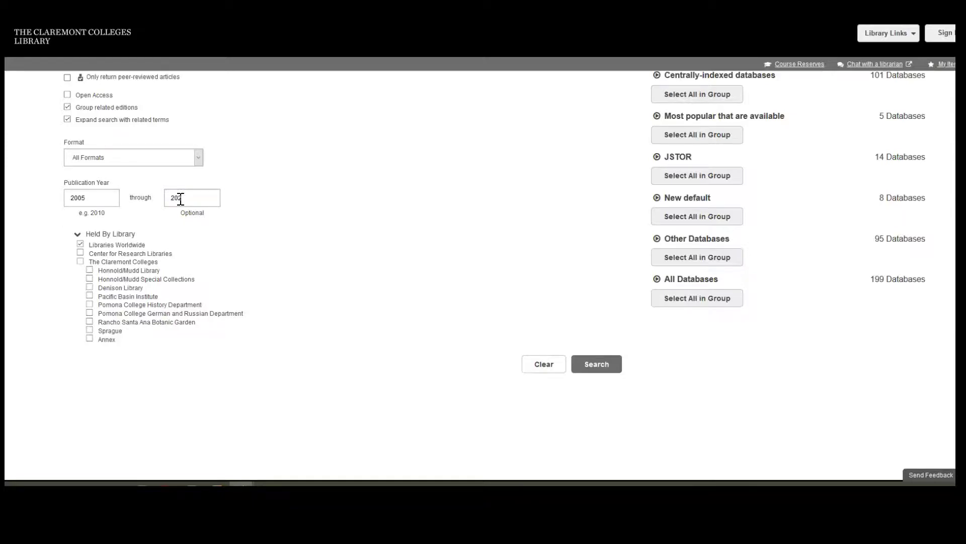
- Set the publication year end to 2020 and expand the New default database group
{"action": "type", "text": "0"}
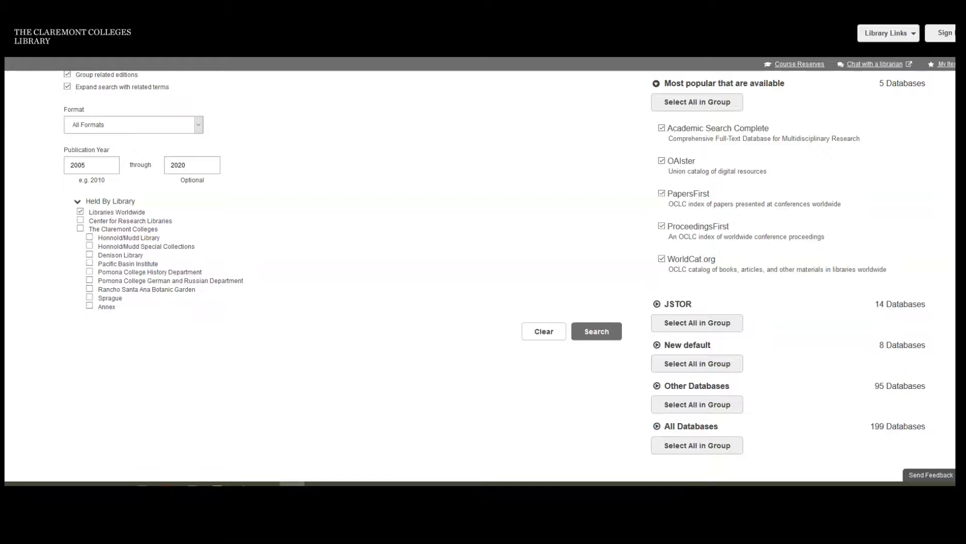
{"action": "left_click", "coordinate": [656, 345]}
{"action": "scroll", "coordinate": [669, 367], "scroll_direction": "down", "scroll_amount": 3}
{"action": "scroll", "coordinate": [681, 378], "scroll_direction": "down", "scroll_amount": 5}
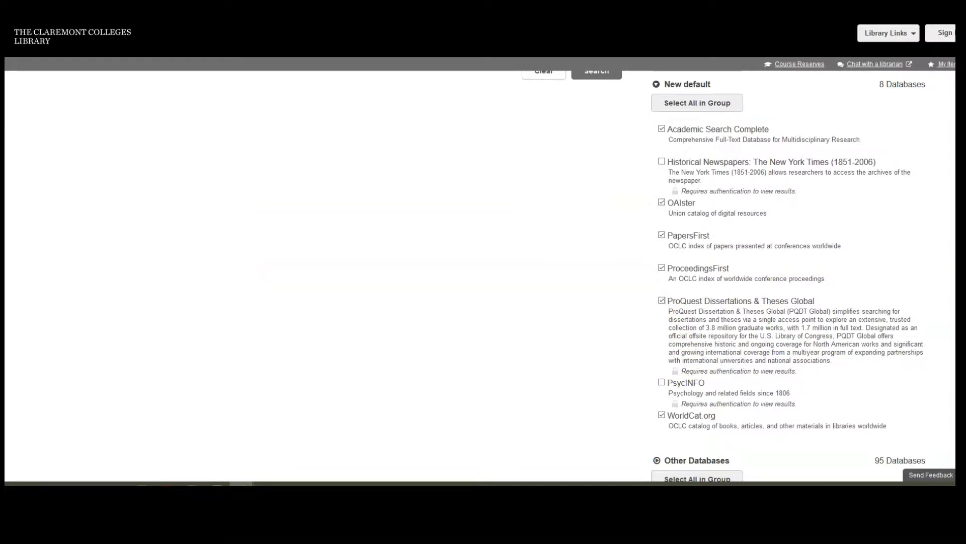
{"action": "scroll", "coordinate": [483, 275], "scroll_direction": "up", "scroll_amount": 4}
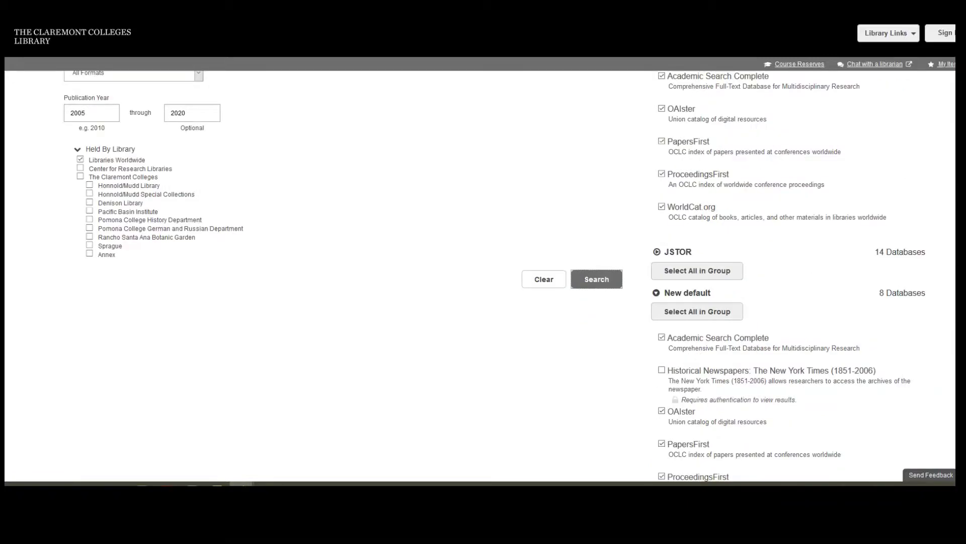
- Run the algorithm bias search and scroll through the 307,121 results for 2005–2020
{"action": "left_click", "coordinate": [595, 278]}
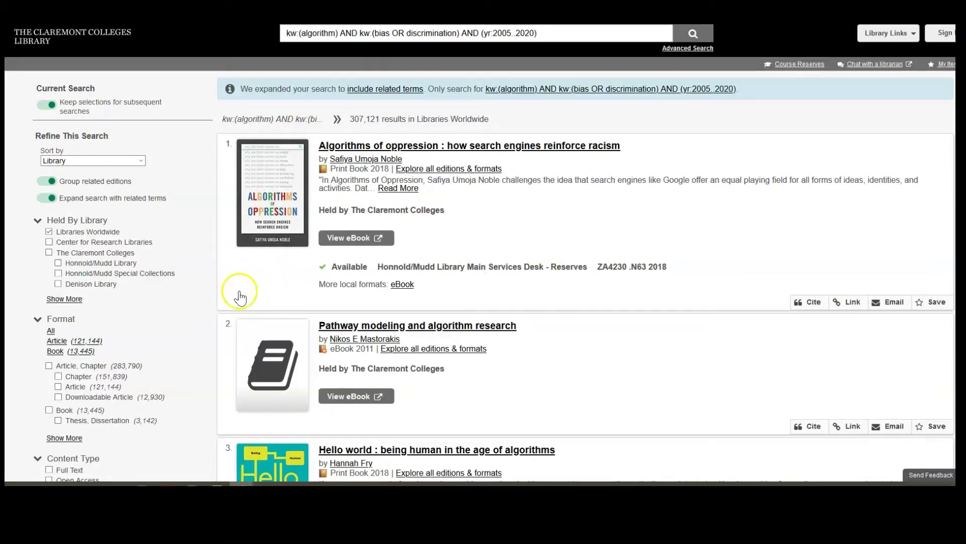
{"action": "scroll", "coordinate": [132, 306], "scroll_direction": "down", "scroll_amount": 1}
{"action": "scroll", "coordinate": [132, 305], "scroll_direction": "down", "scroll_amount": 7}
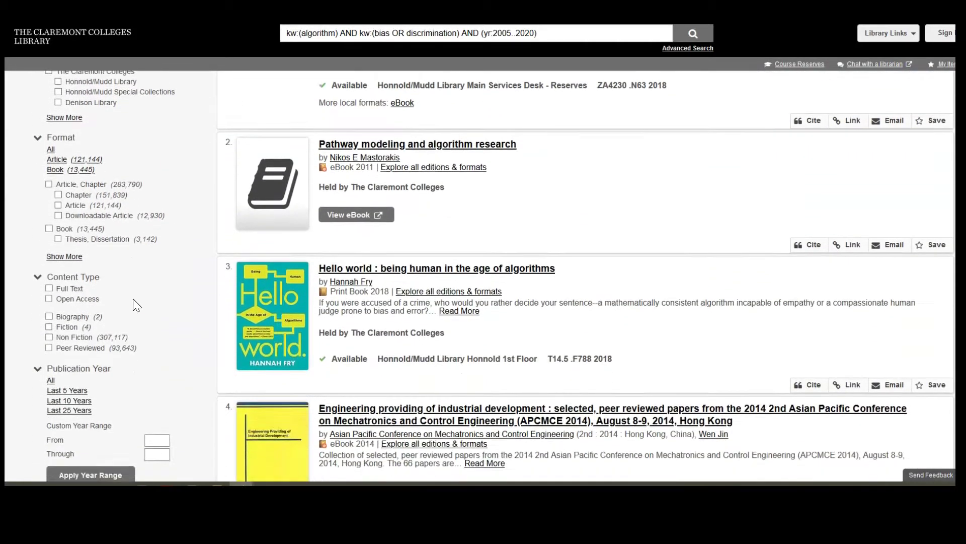
{"action": "scroll", "coordinate": [136, 302], "scroll_direction": "down", "scroll_amount": 1}
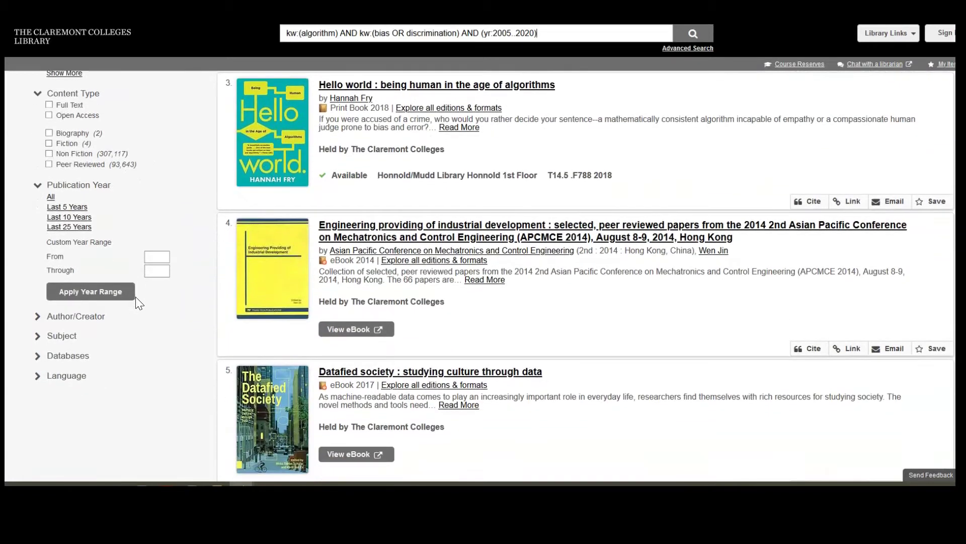